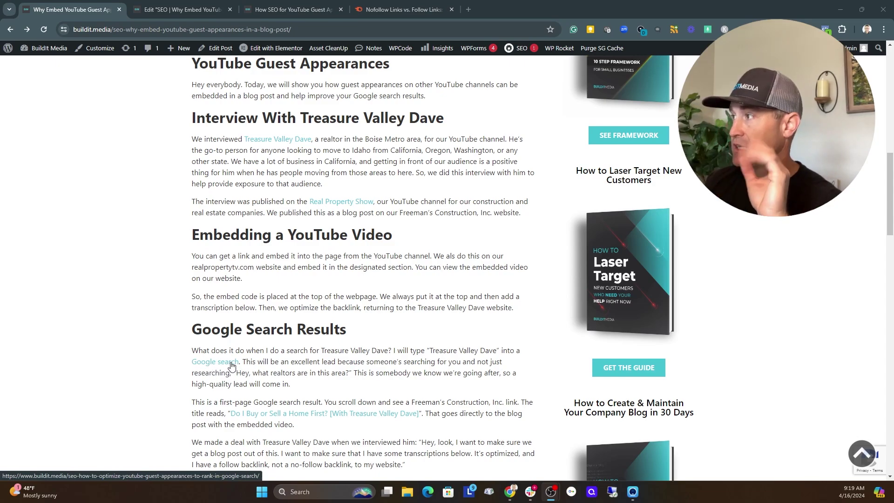
# Follow the 'Google search' link in the post's Google Search Results paragraph
pyautogui.click(232, 366)
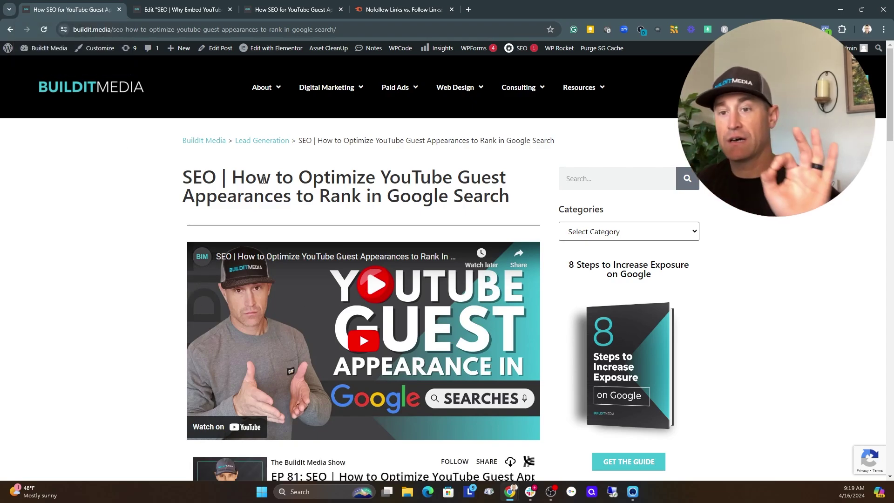
# Go back to the guest-appearances post and follow its Treasure Valley Dave interview link
pyautogui.click(9, 30)
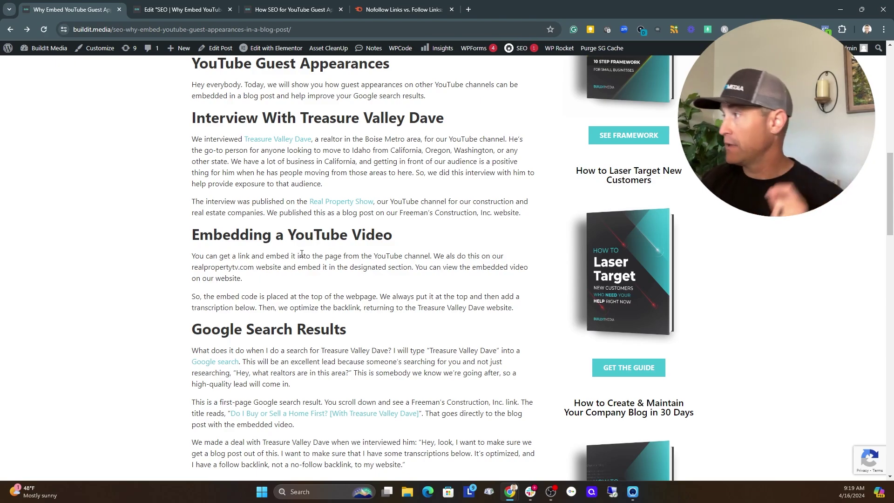
pyautogui.scroll(2, 301, 254)
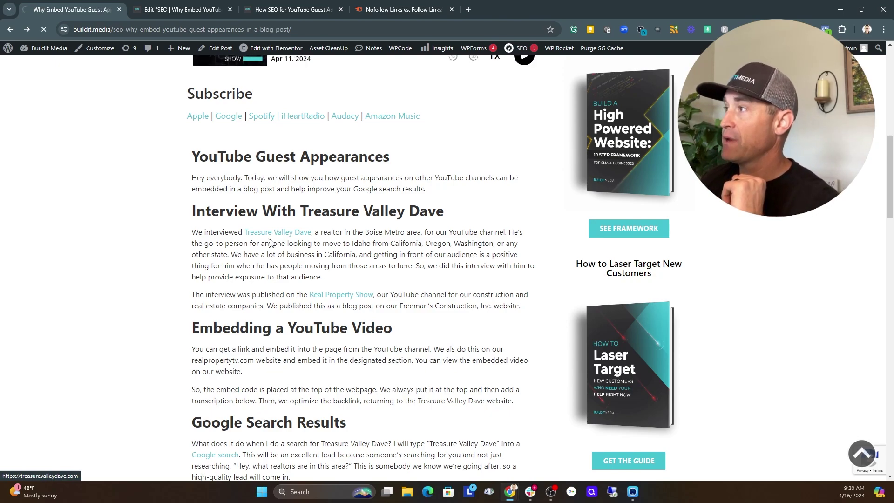
pyautogui.click(270, 237)
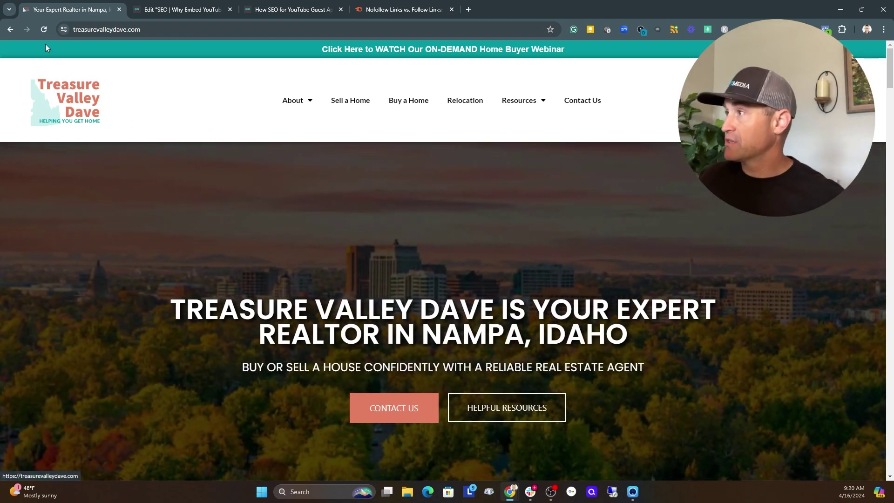
# Return from treasurevalleydave.com to the guest-appearances post, then bring up its Elementor editor
pyautogui.click(10, 30)
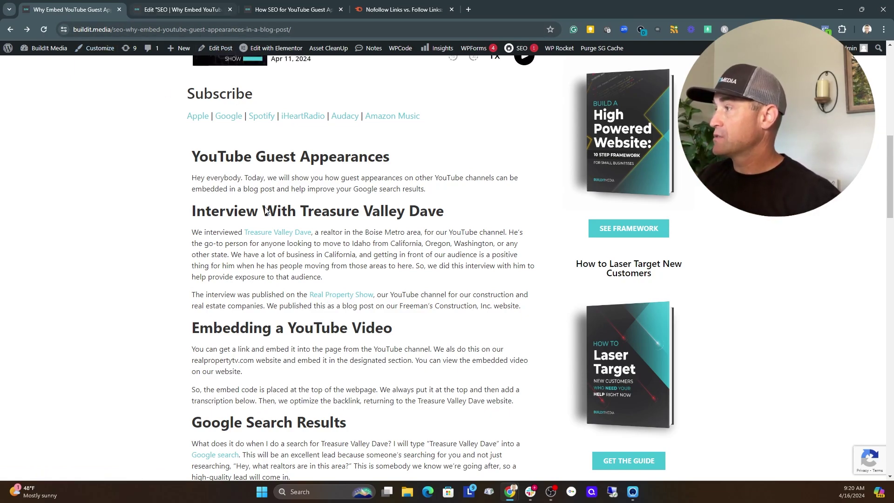
pyautogui.click(192, 9)
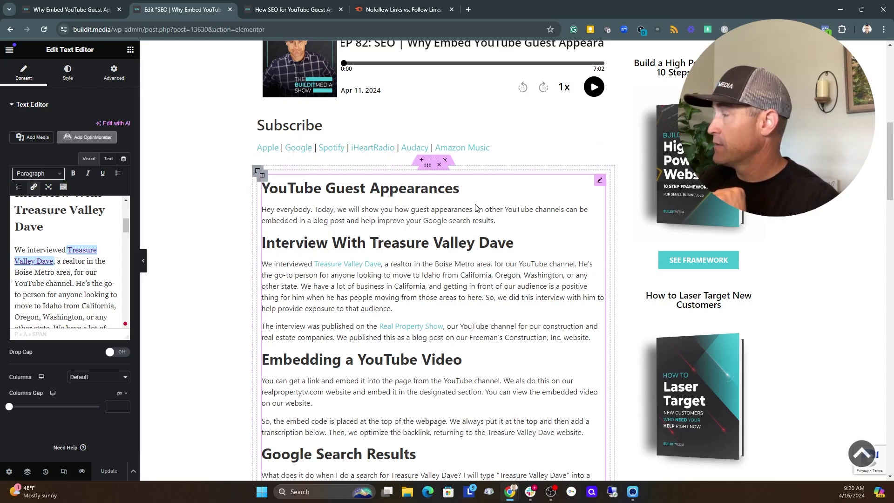
# In the Text Editor, set the Treasure Valley Dave link to 'Open link in a new tab' and update it
pyautogui.scroll(9, 476, 207)
pyautogui.scroll(-8, 429, 275)
pyautogui.scroll(-3, 429, 276)
pyautogui.scroll(2, 428, 276)
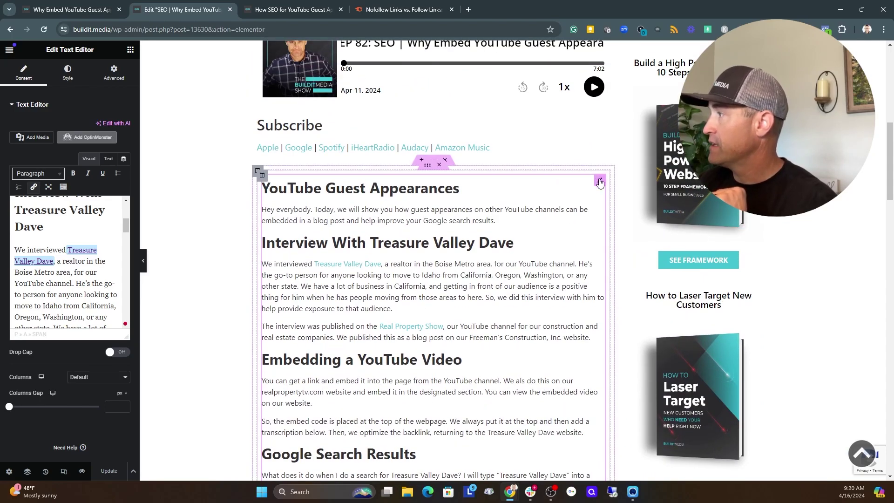
pyautogui.scroll(4, 86, 261)
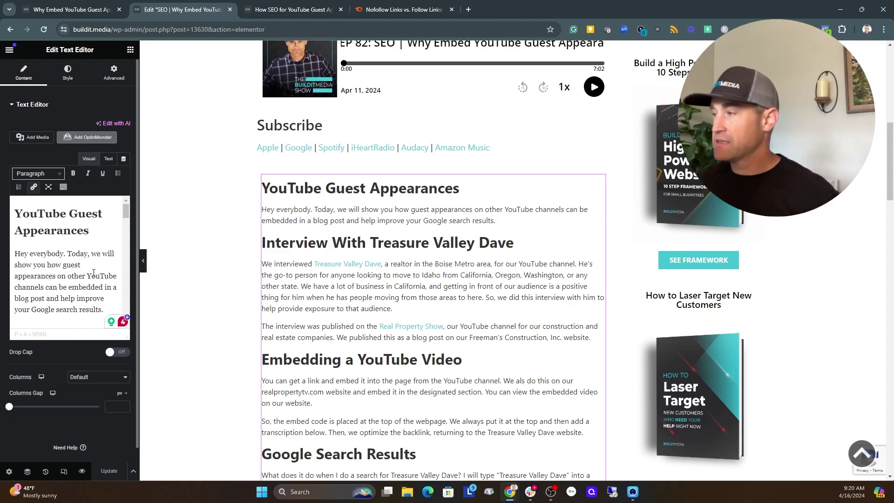
pyautogui.scroll(-5, 79, 275)
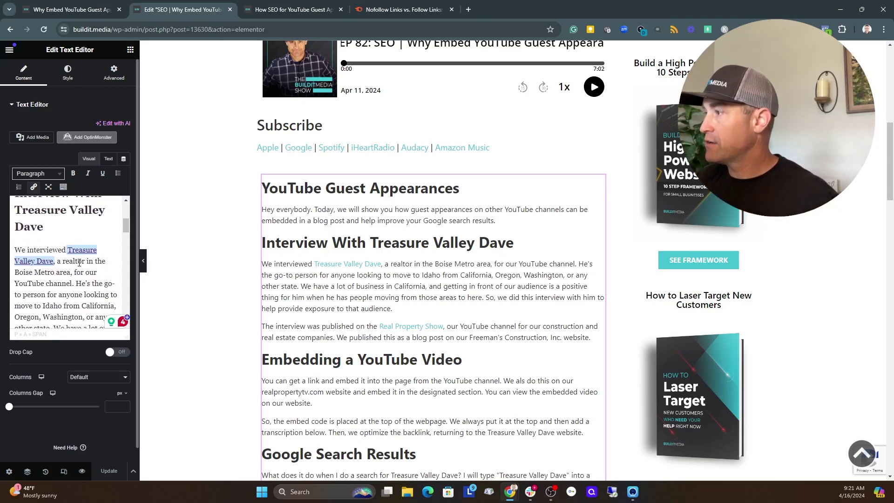
pyautogui.click(80, 251)
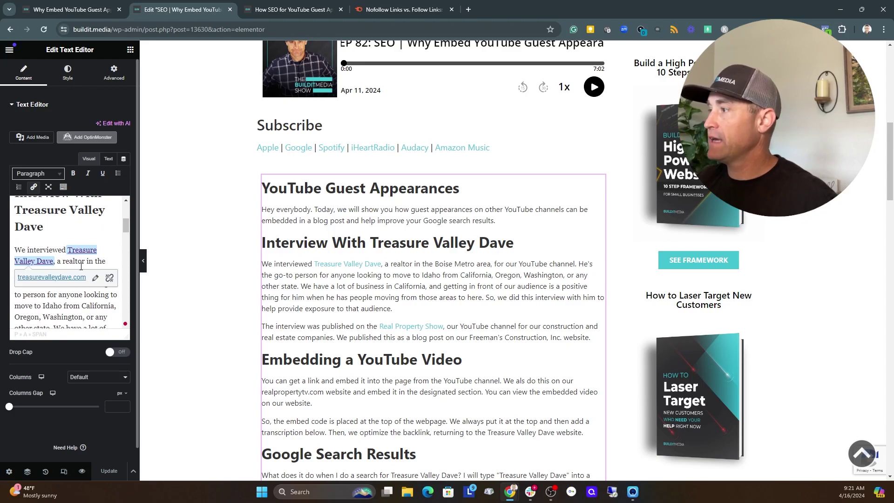
pyautogui.click(96, 279)
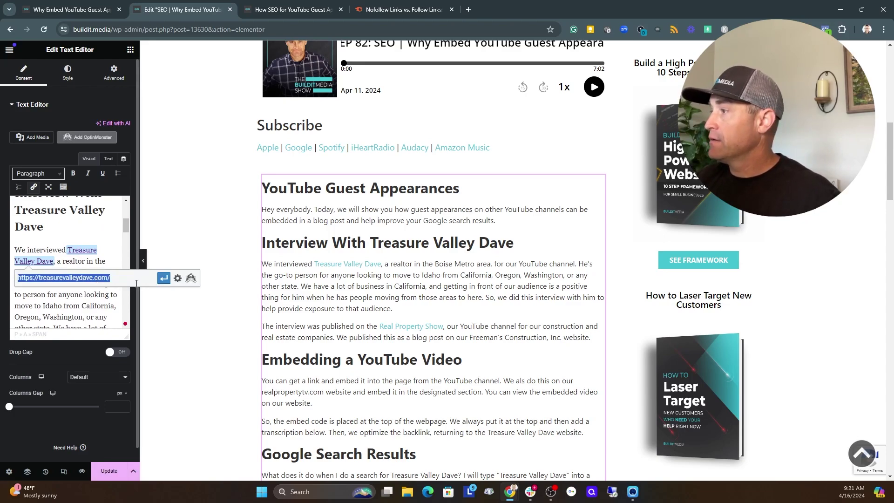
pyautogui.click(178, 279)
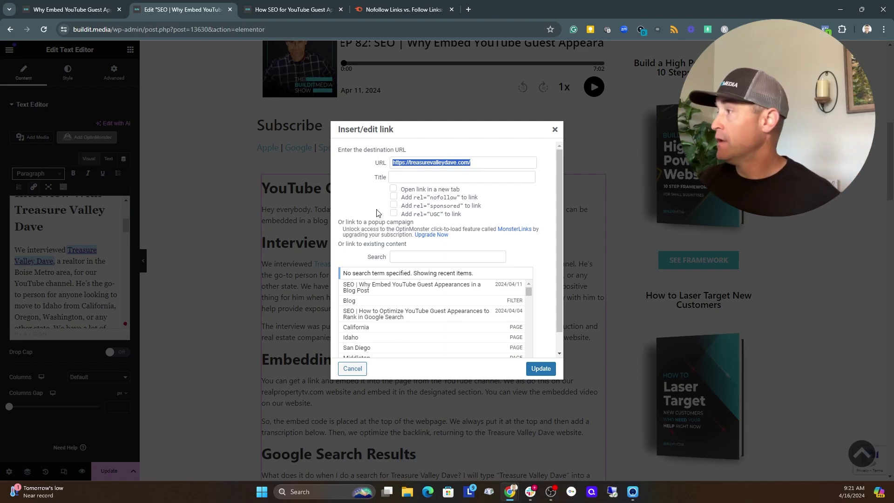
pyautogui.click(393, 188)
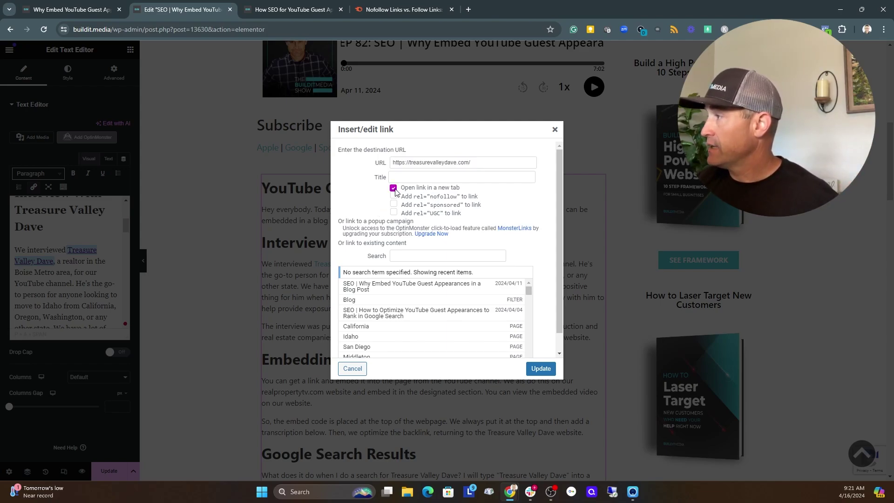
pyautogui.click(540, 369)
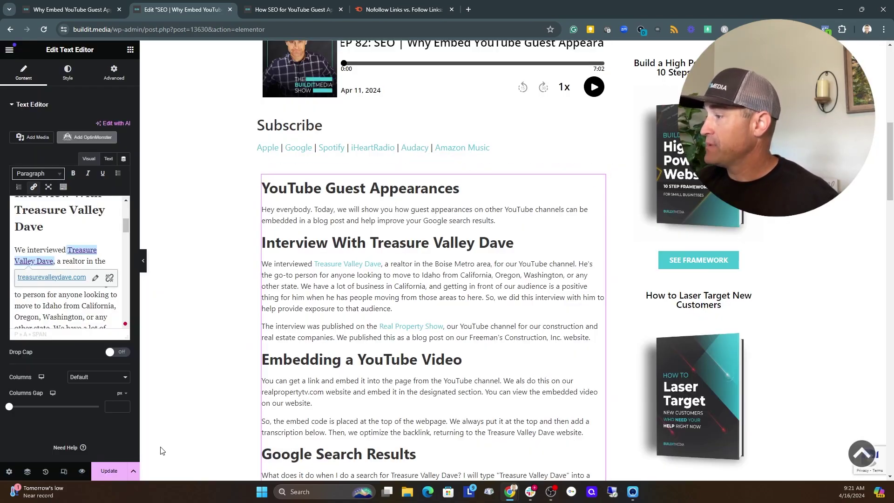
# Save the post in Elementor and reload the live blog post
pyautogui.click(109, 472)
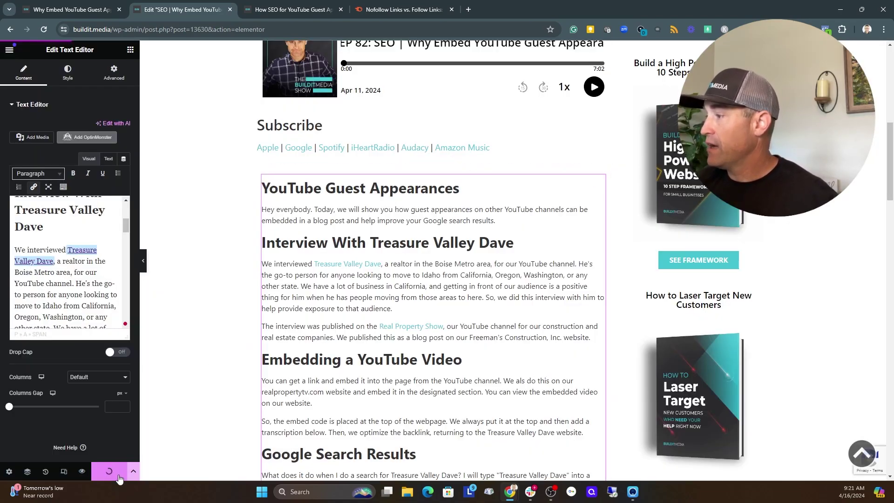
pyautogui.click(80, 7)
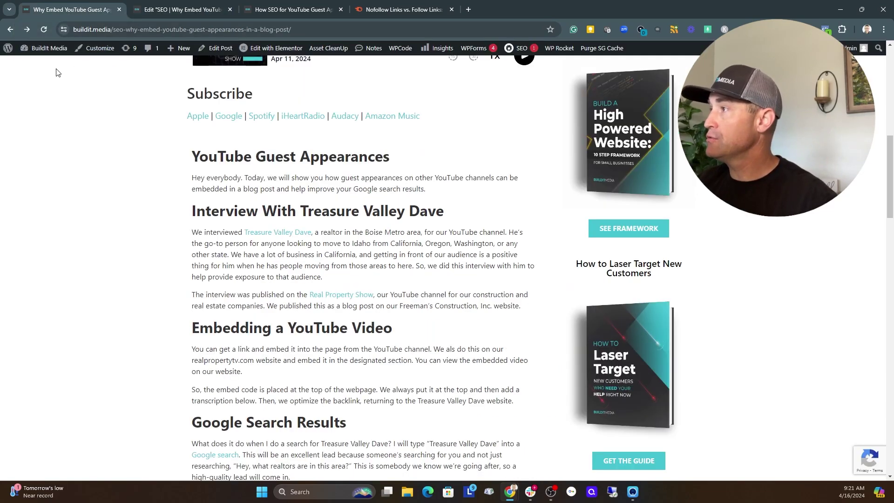
pyautogui.click(43, 30)
# Confirm the Treasure Valley Dave link opens the realtor site in a new tab
pyautogui.moveTo(52, 48)
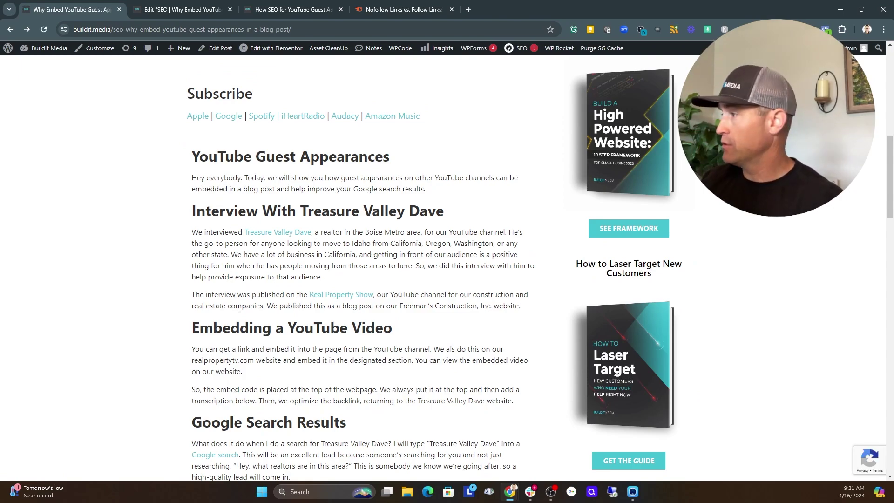
pyautogui.scroll(-1, 247, 296)
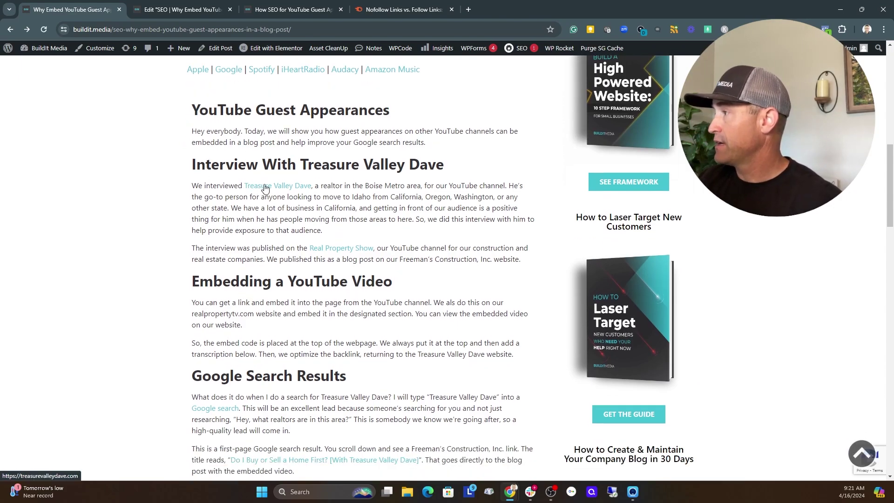
pyautogui.click(265, 187)
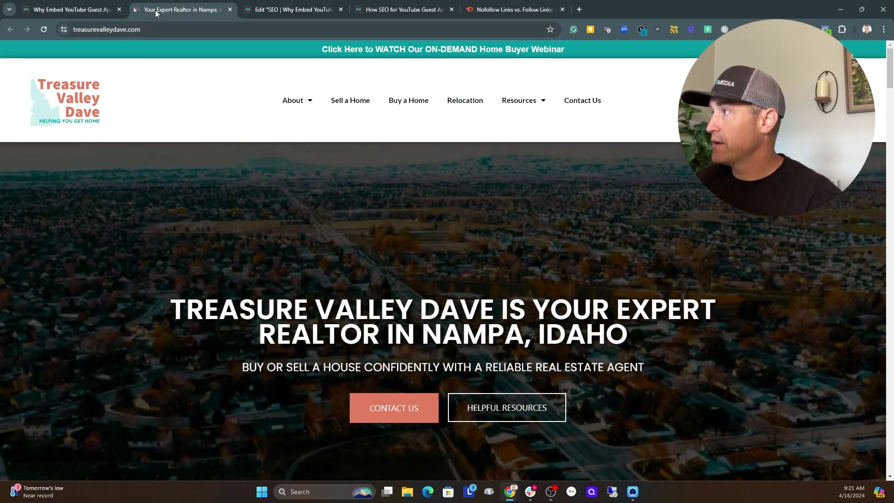
pyautogui.click(82, 6)
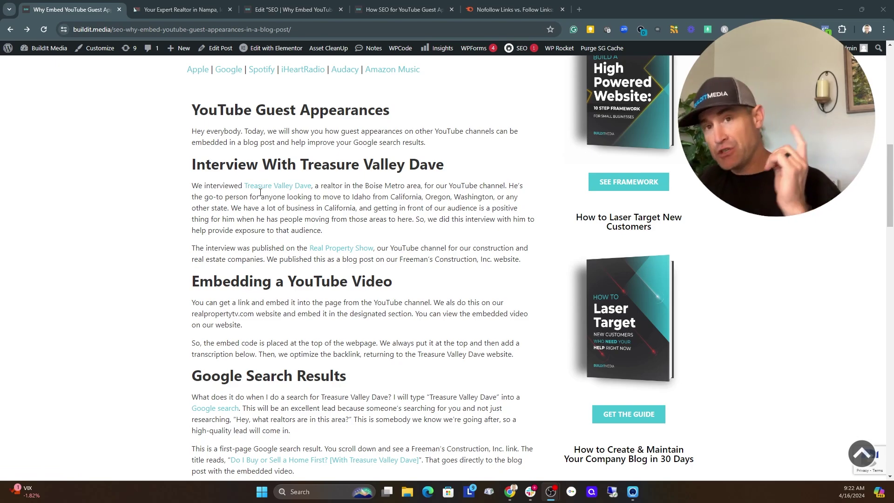
pyautogui.click(488, 10)
# Highlight the Semrush article's rel="nofollow" definition, its Google meaning, and the nofollow code example
pyautogui.scroll(5, 327, 339)
pyautogui.scroll(10, 327, 338)
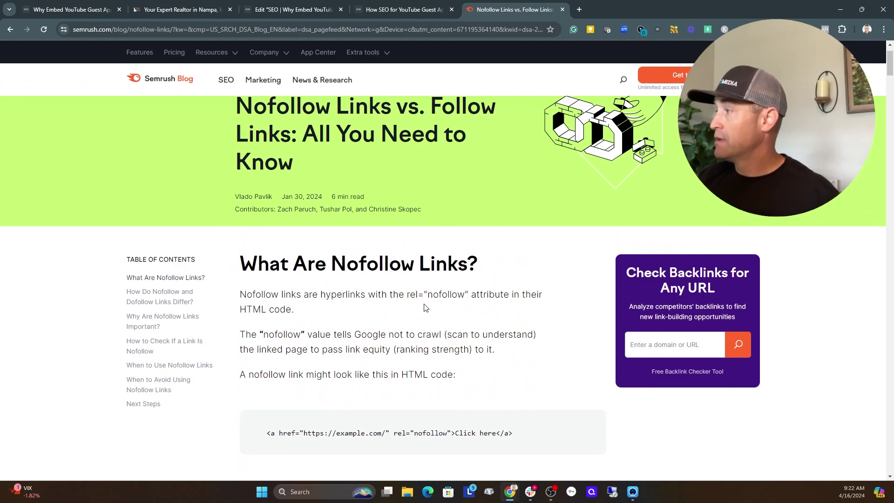
pyautogui.moveTo(390, 301); pyautogui.dragTo(474, 304)
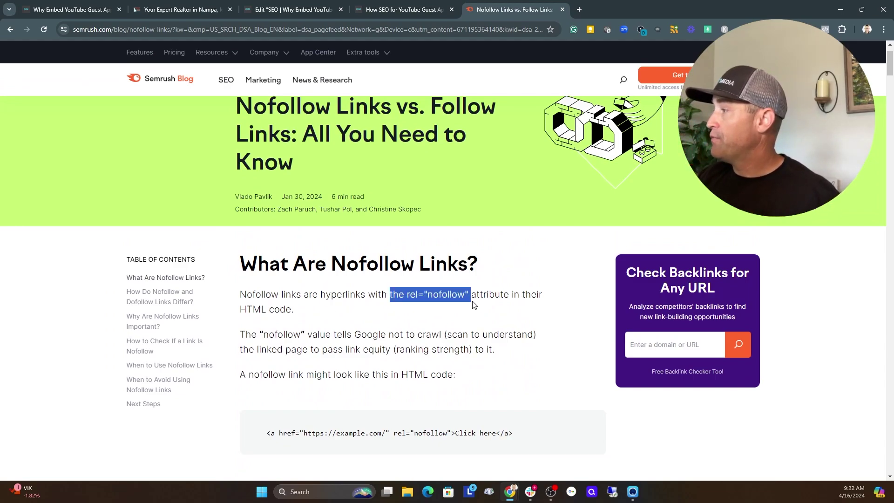
pyautogui.click(374, 314)
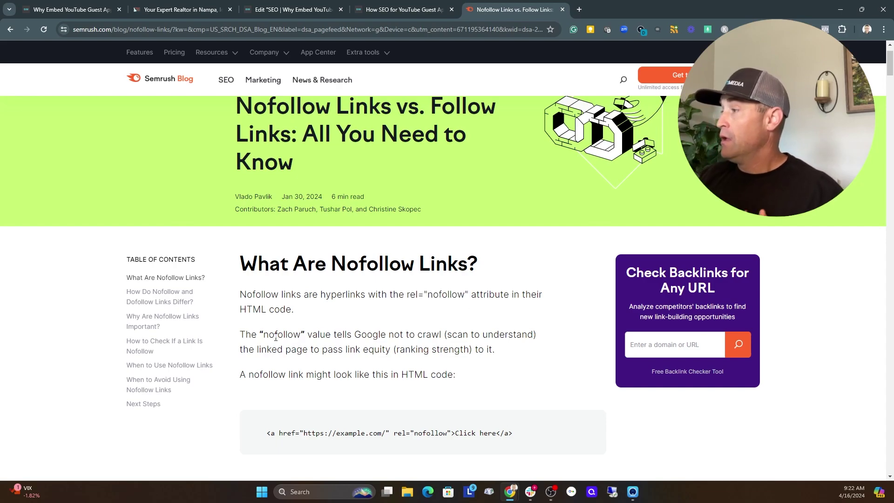
pyautogui.moveTo(244, 336); pyautogui.dragTo(505, 358)
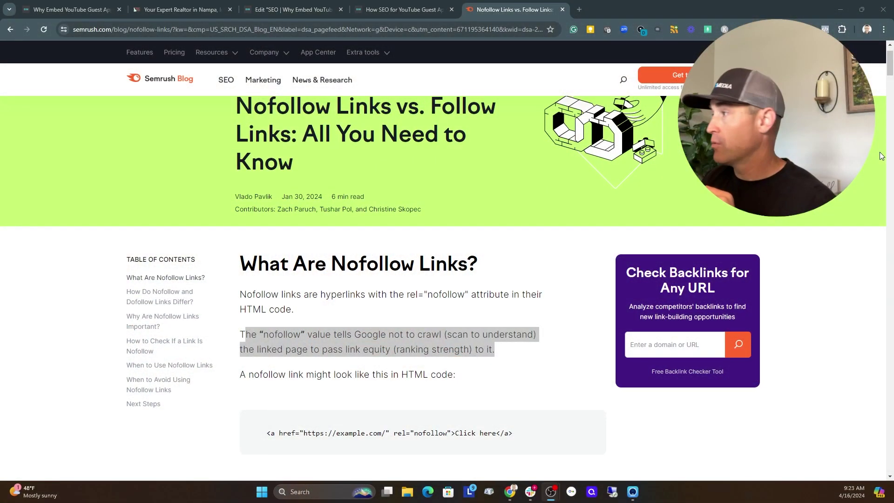
pyautogui.scroll(-3, 393, 234)
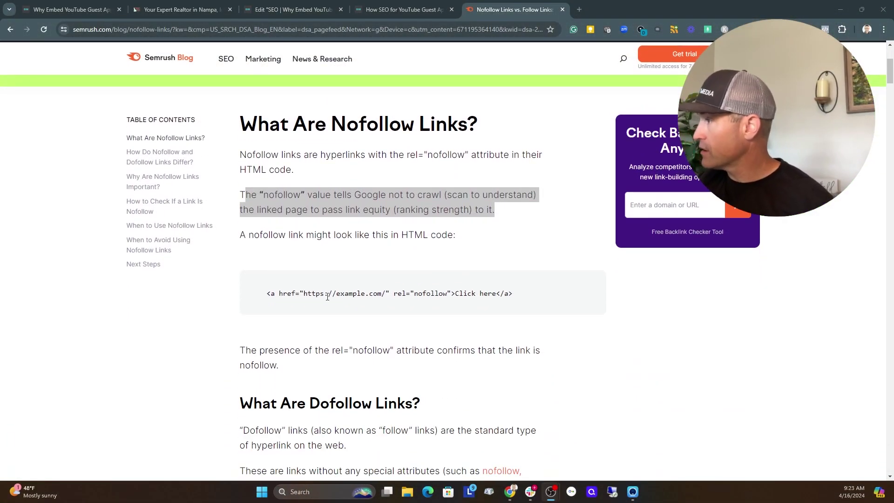
pyautogui.scroll(-1, 443, 296)
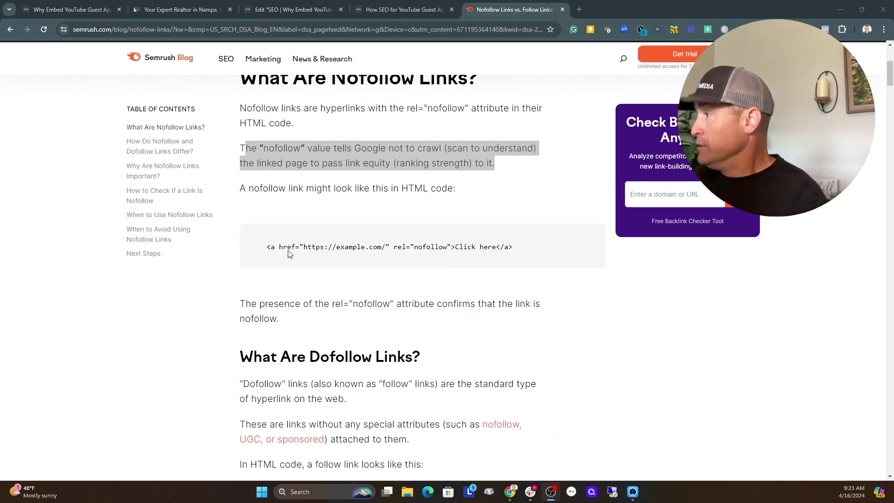
pyautogui.moveTo(269, 248); pyautogui.dragTo(527, 258)
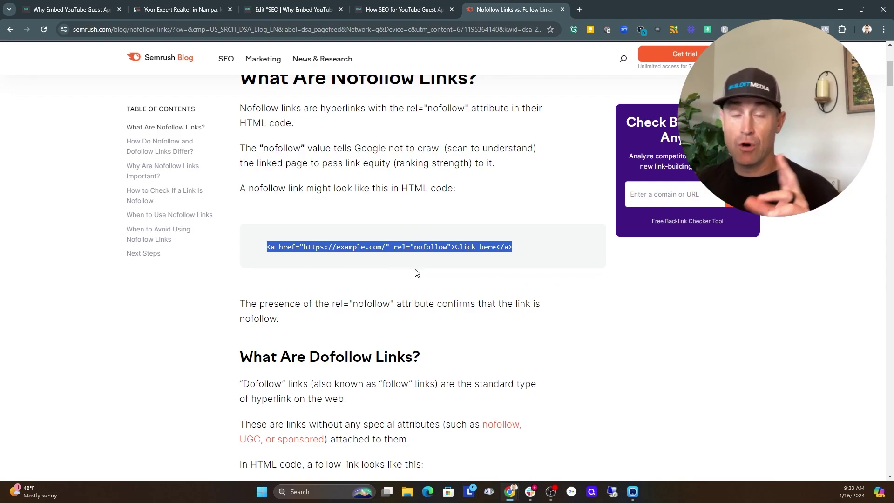
pyautogui.click(400, 302)
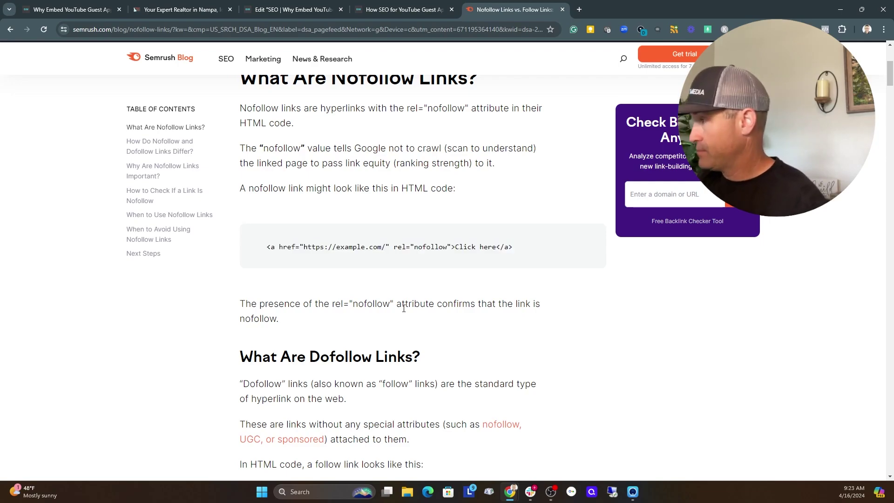
# Highlight the follow-link definition and its HTML example, then return to the Elementor editor
pyautogui.scroll(-5, 392, 325)
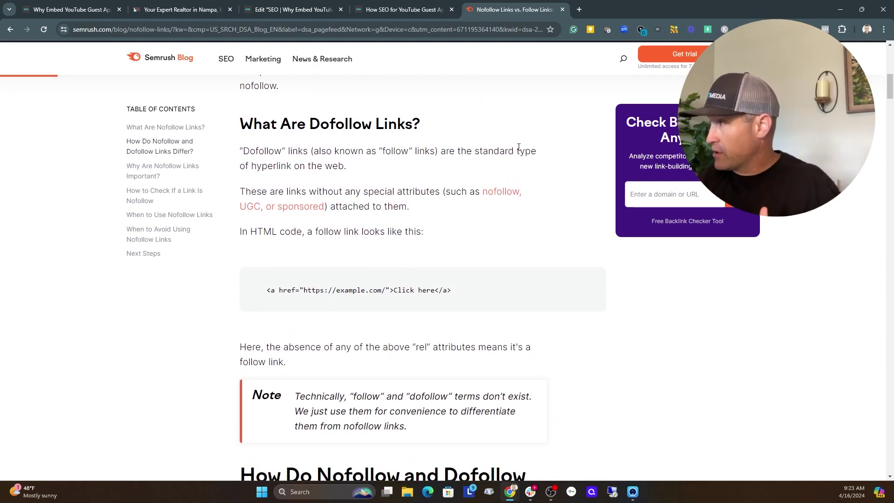
pyautogui.moveTo(244, 165); pyautogui.dragTo(356, 176)
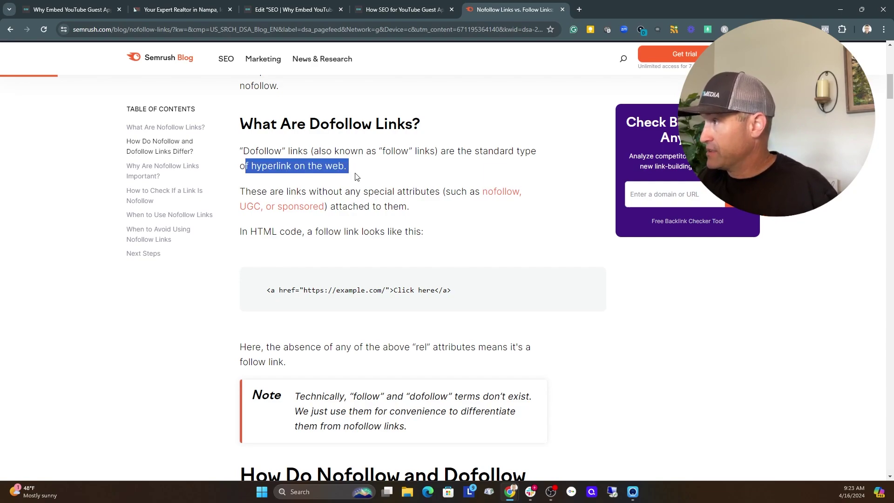
pyautogui.click(368, 172)
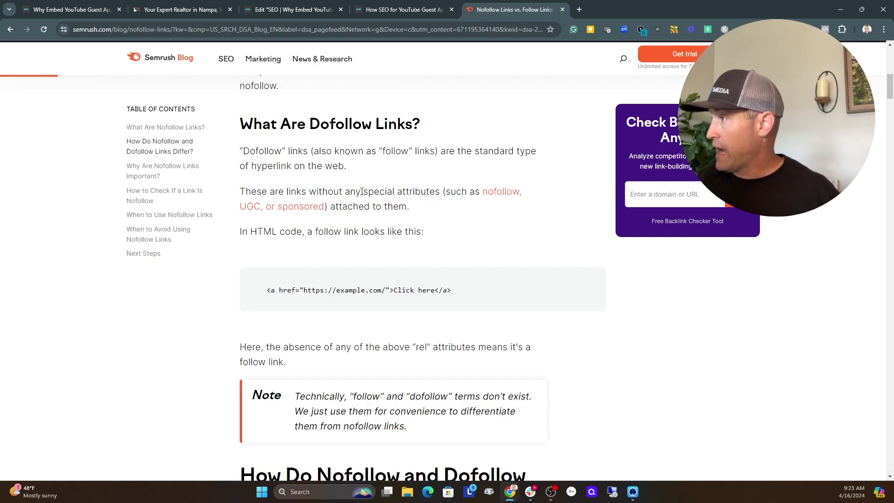
pyautogui.moveTo(256, 187); pyautogui.dragTo(527, 215)
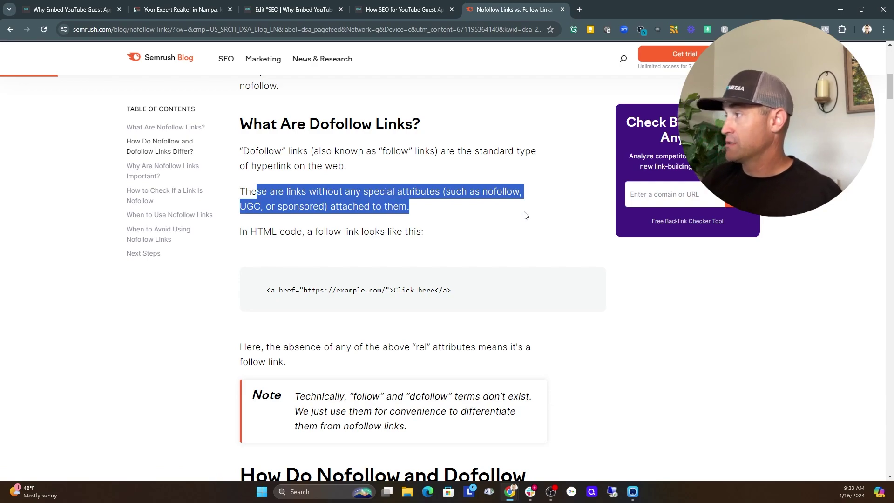
pyautogui.click(524, 218)
pyautogui.scroll(-2, 520, 222)
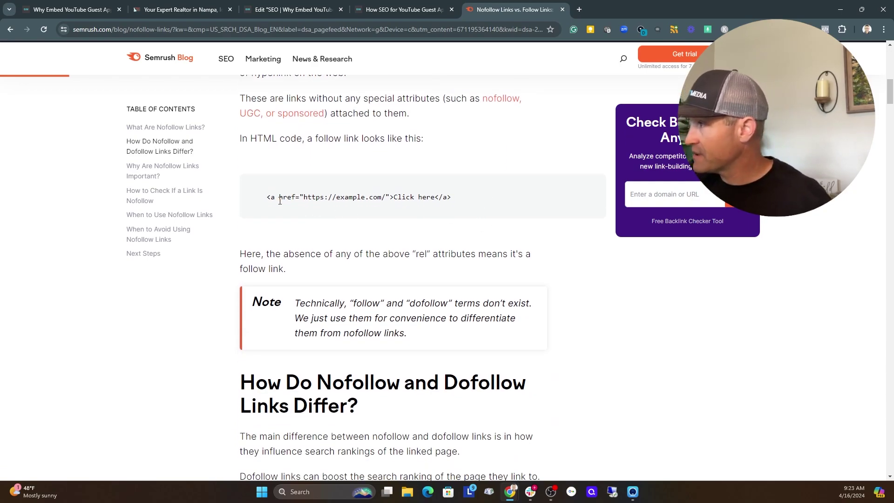
pyautogui.moveTo(268, 201); pyautogui.dragTo(358, 209)
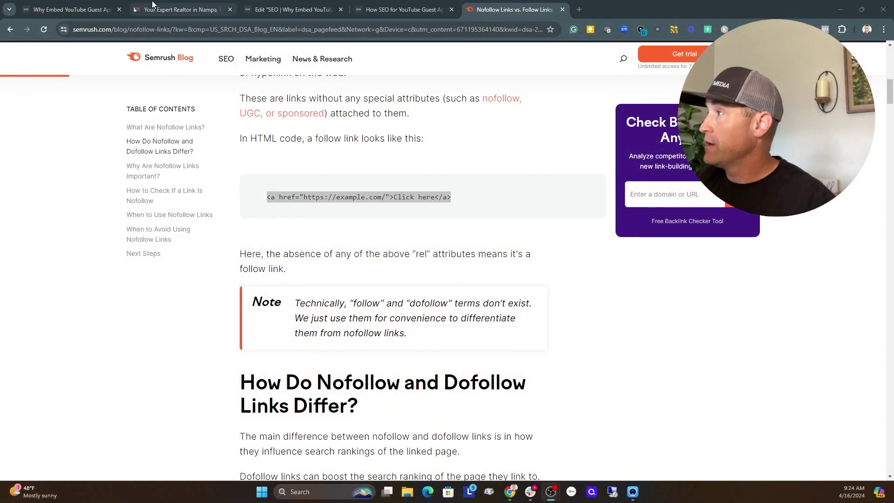
pyautogui.click(294, 9)
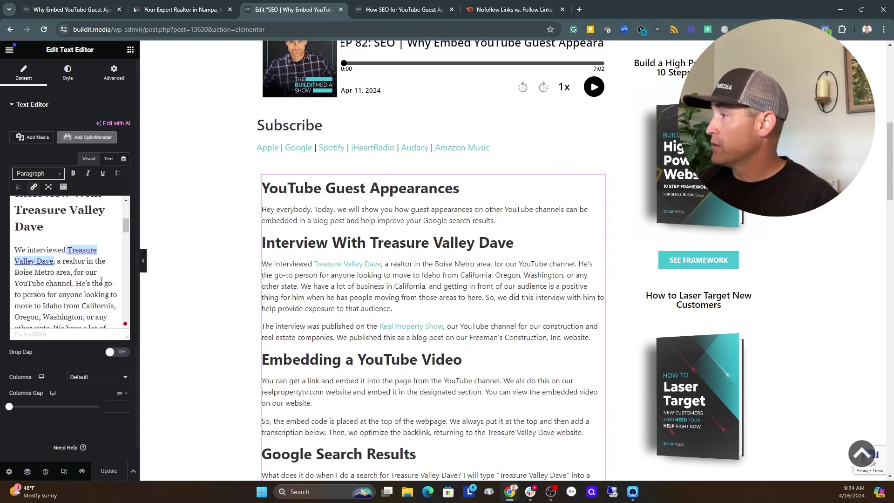
pyautogui.click(78, 251)
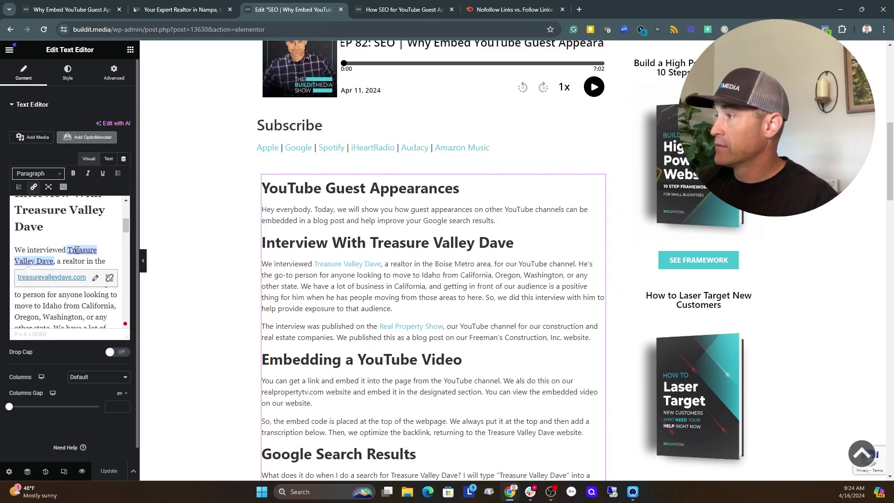
pyautogui.click(96, 279)
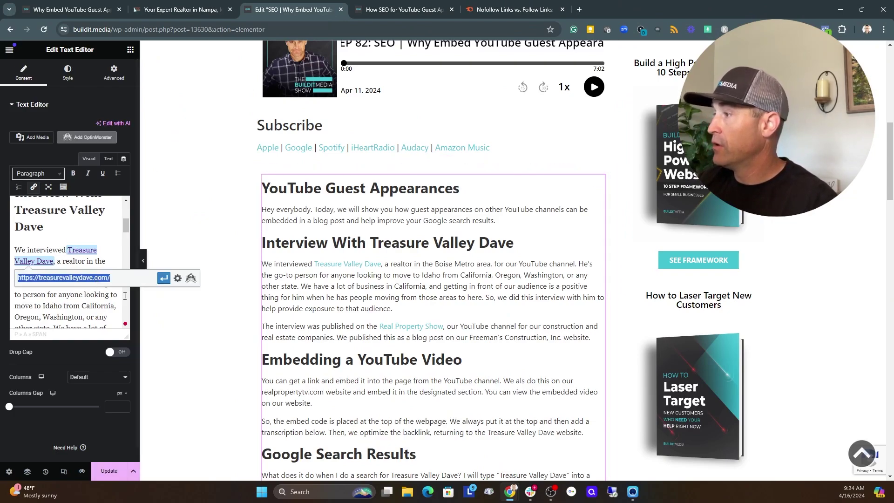
pyautogui.click(178, 279)
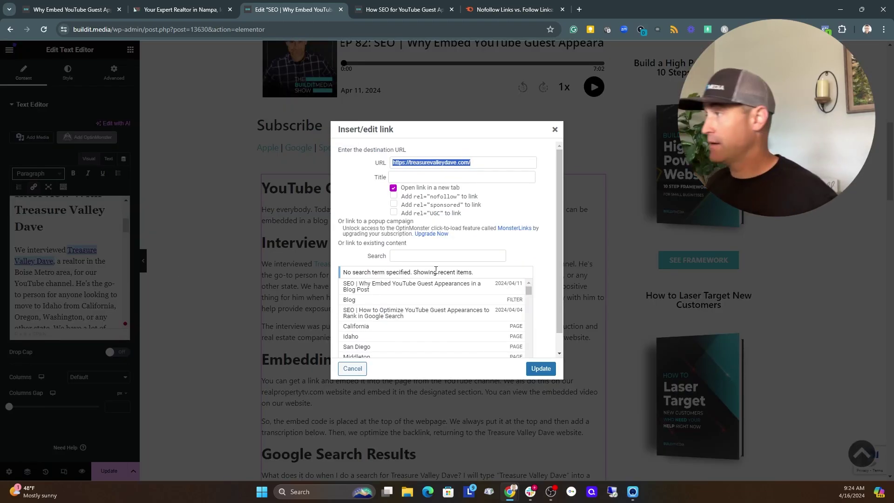
pyautogui.click(394, 197)
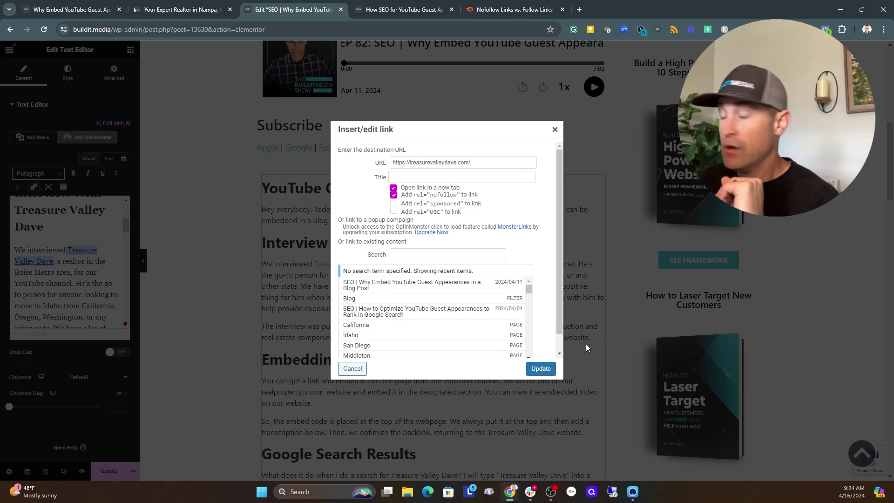
pyautogui.click(394, 198)
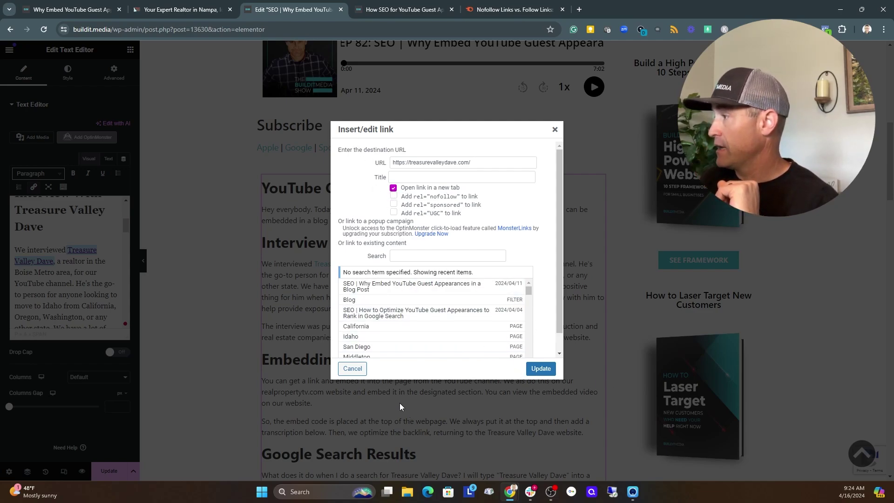
pyautogui.click(356, 368)
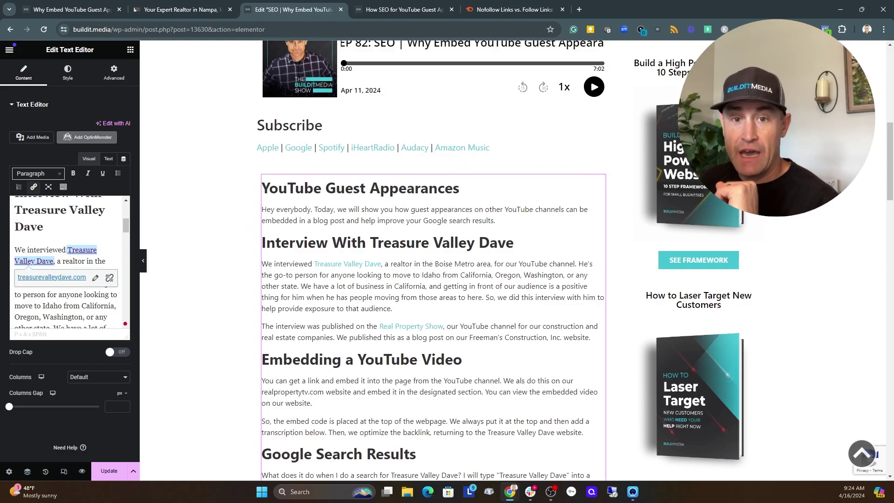